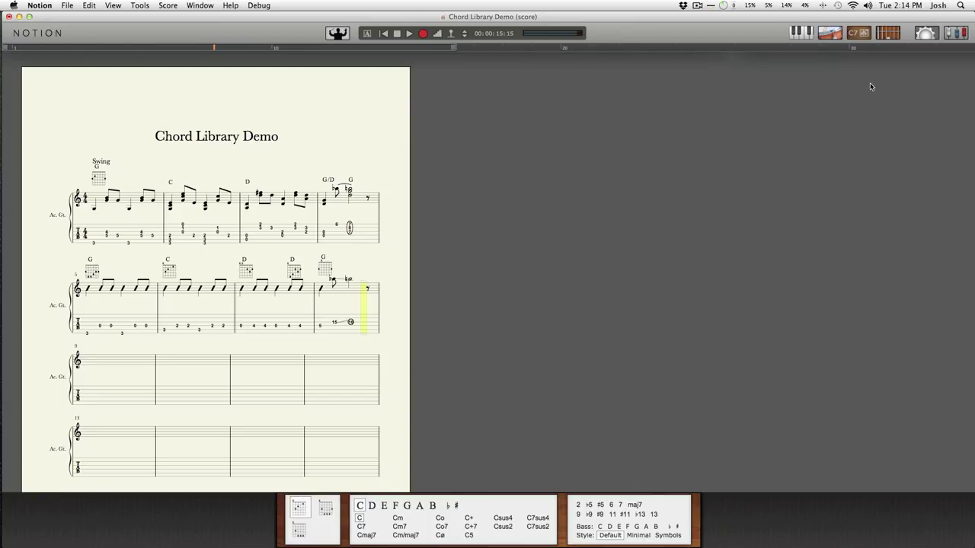
Toggle the C7 chord library palette off and on twice, leaving it open below the score.
click(864, 37)
click(865, 36)
click(866, 36)
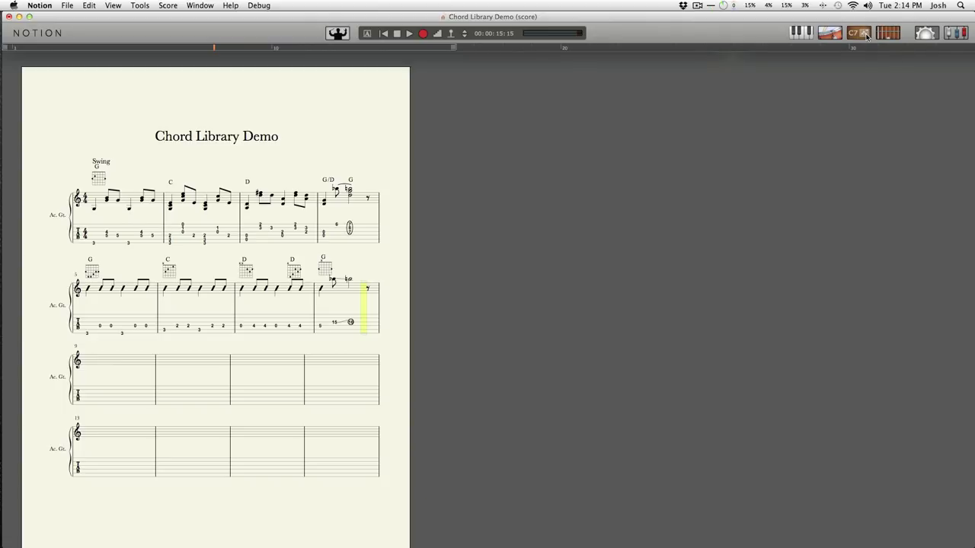
click(866, 36)
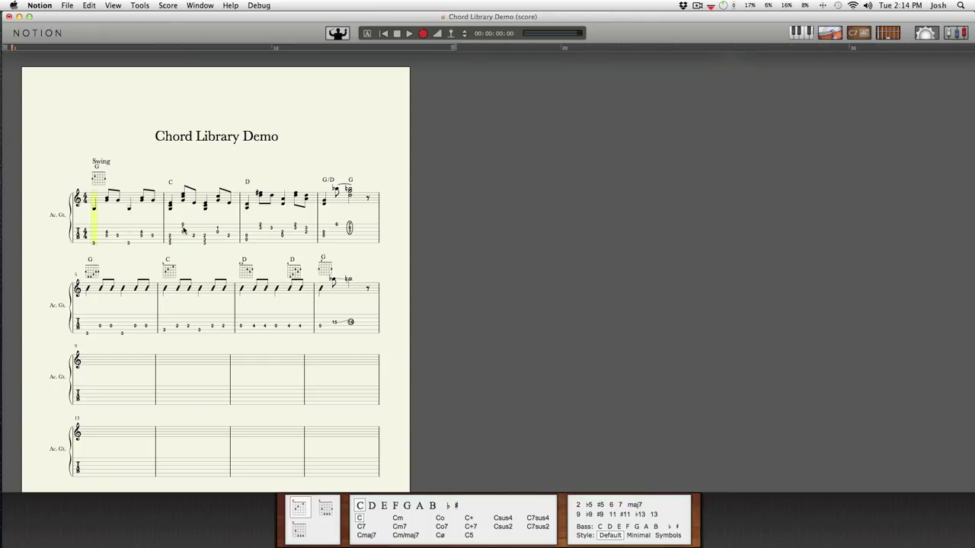
Try roots D and C on measure 1's chord, settle back on G, and play it back.
click(89, 177)
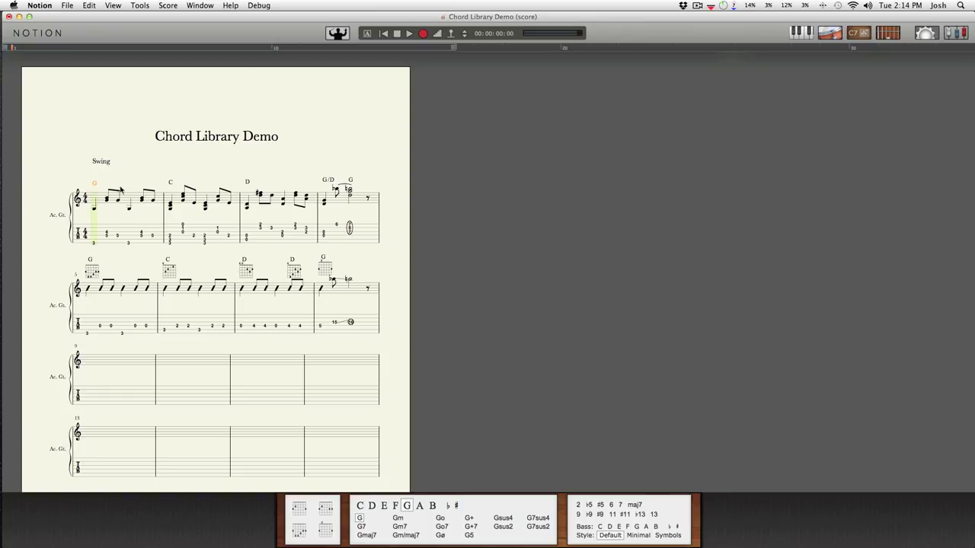
click(372, 506)
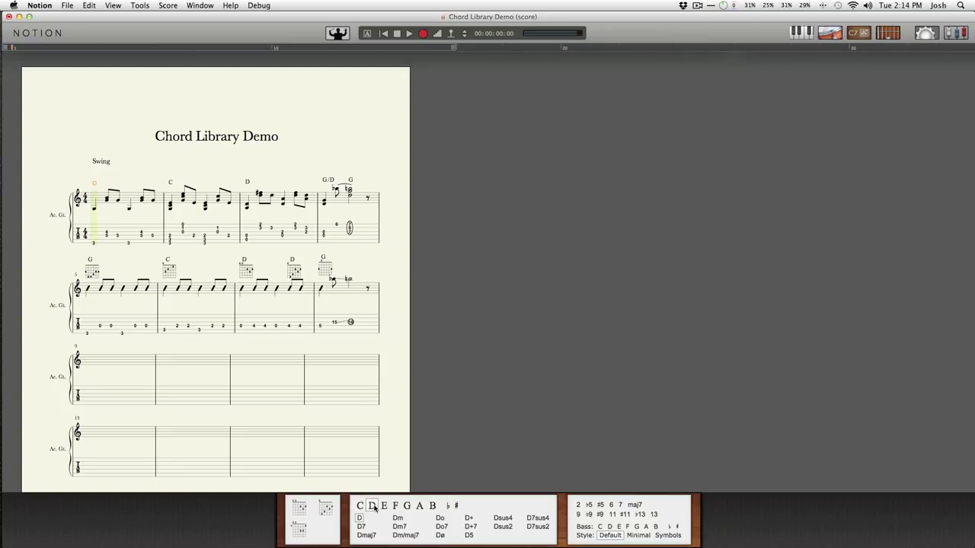
click(360, 505)
click(405, 508)
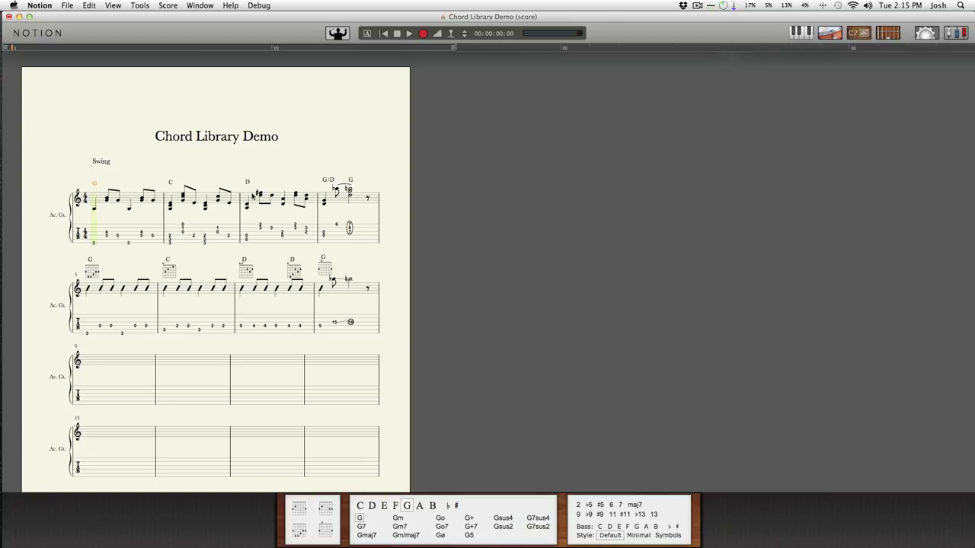
key(space)
Give the chords in measures 1 and 4 a D bass (G/D), then start playback at measure 5.
click(611, 527)
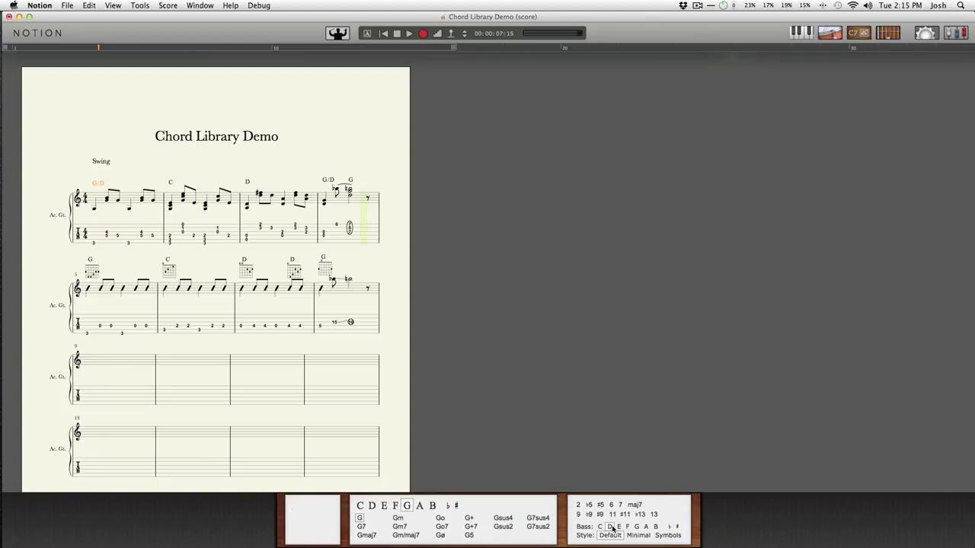
click(608, 527)
click(608, 527)
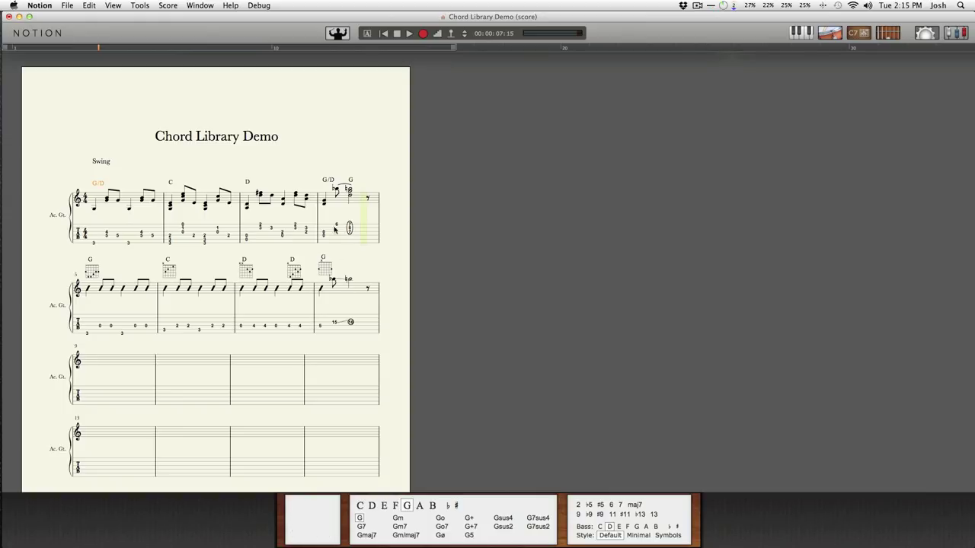
click(330, 182)
click(610, 527)
click(610, 527)
click(87, 302)
Switch measure 5's G chord to the top-left fretboard voicing in the palette.
click(91, 271)
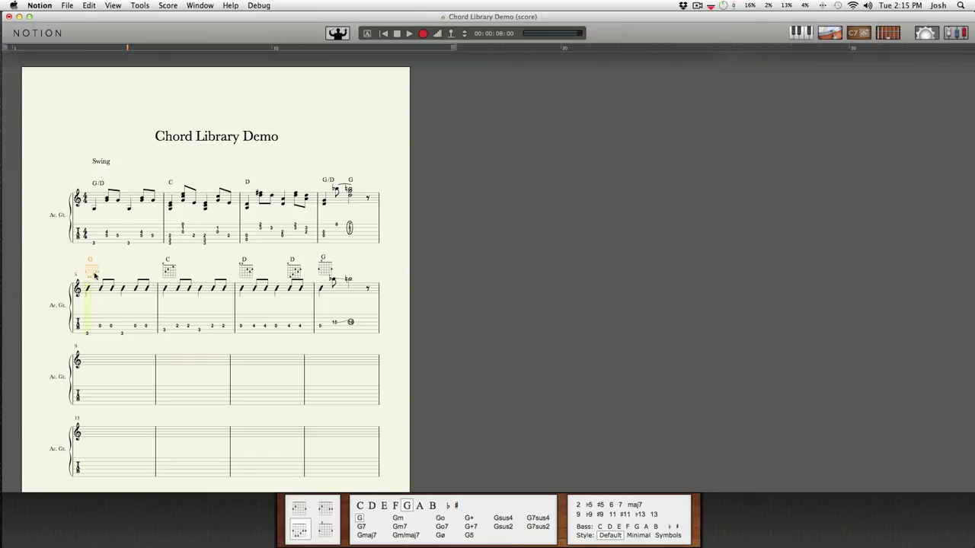
click(302, 509)
click(115, 295)
shift+click(315, 296)
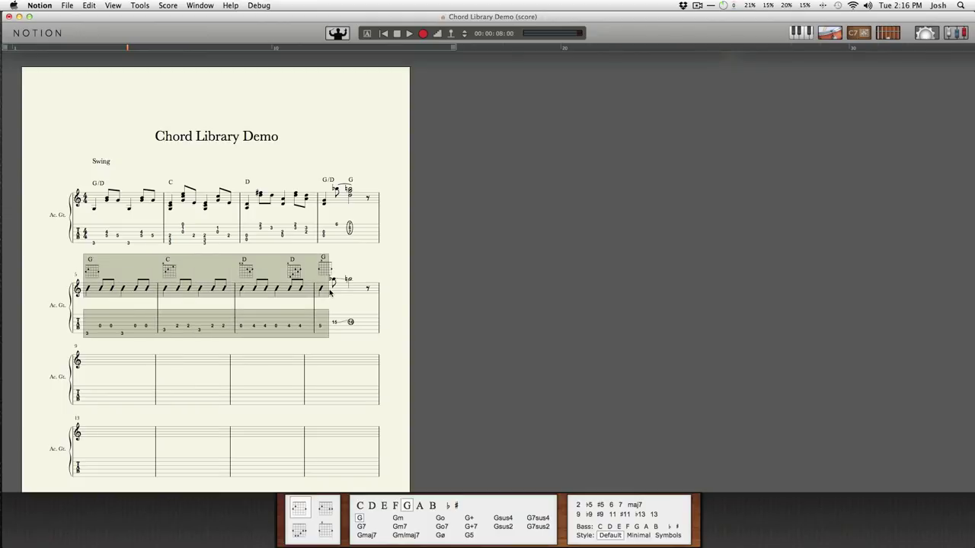
right_click(271, 292)
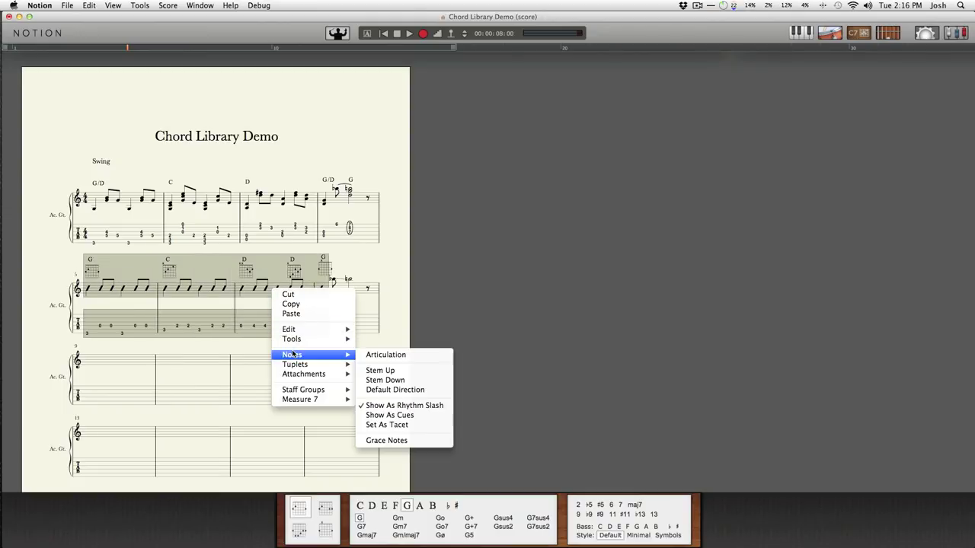
click(211, 312)
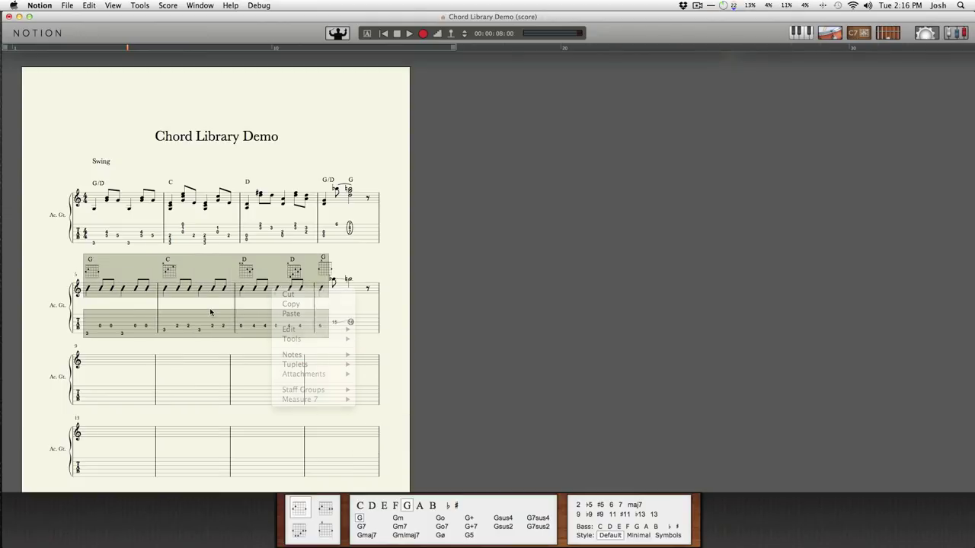
right_click(128, 288)
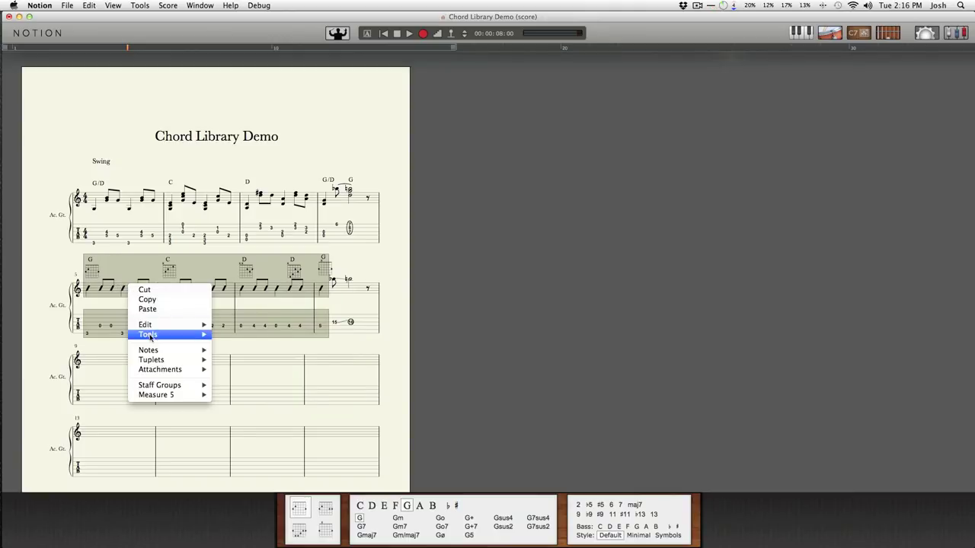
mouse_move(161, 349)
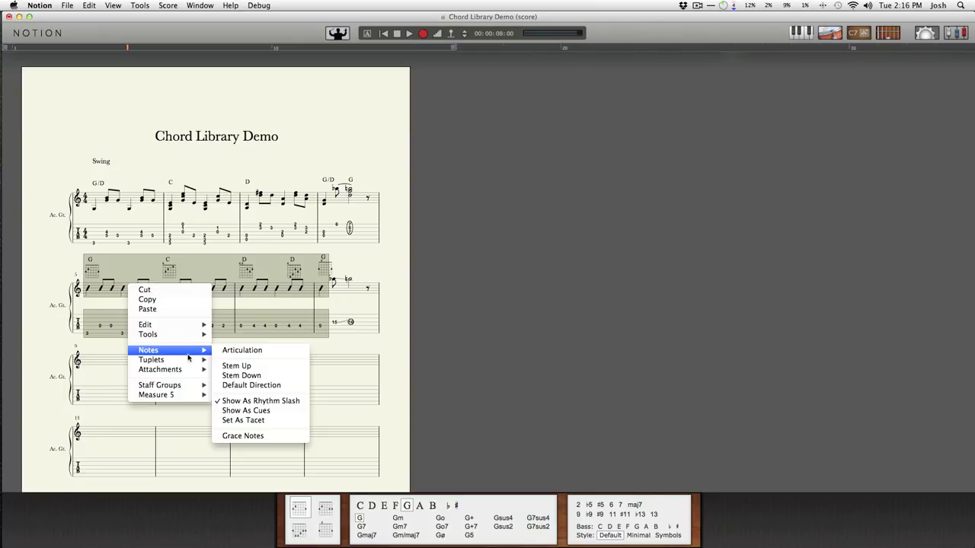
click(278, 403)
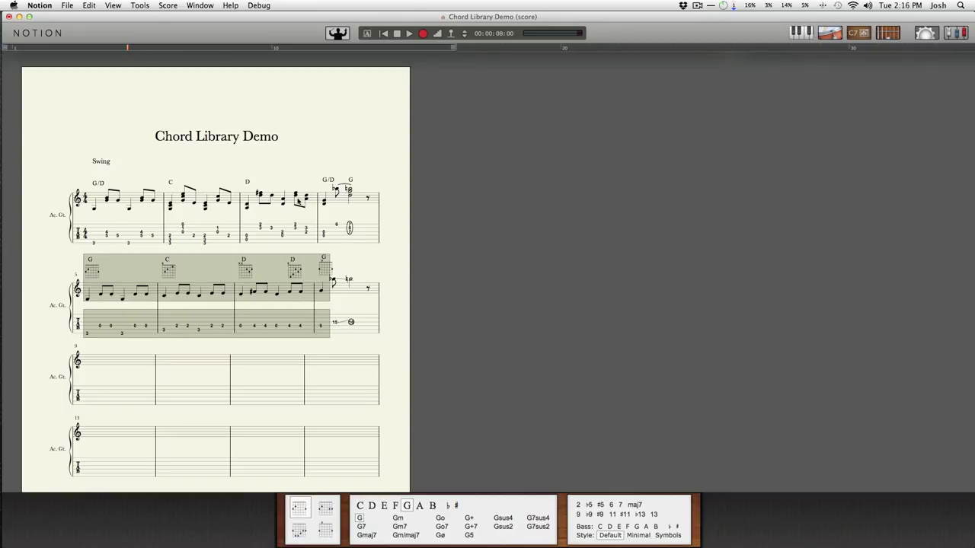
right_click(89, 296)
mouse_move(131, 358)
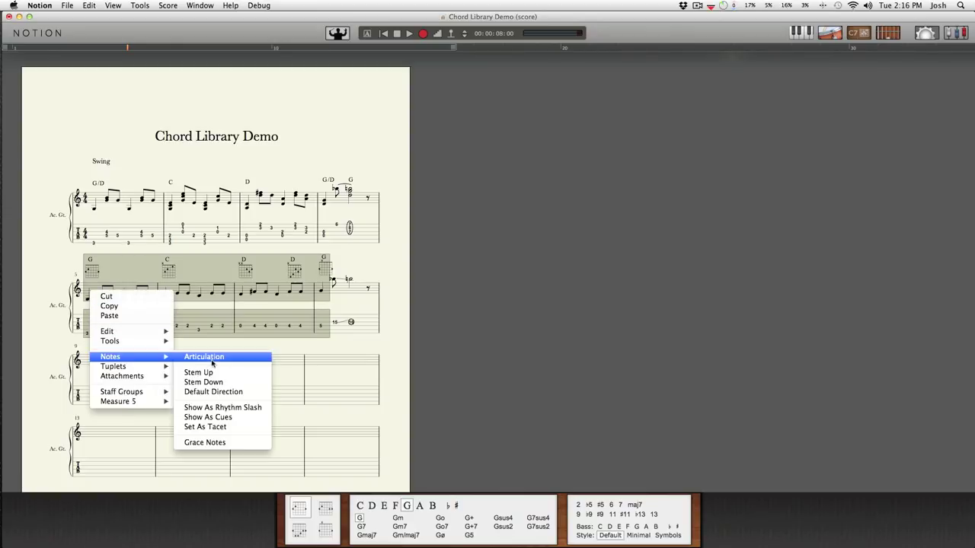
click(233, 409)
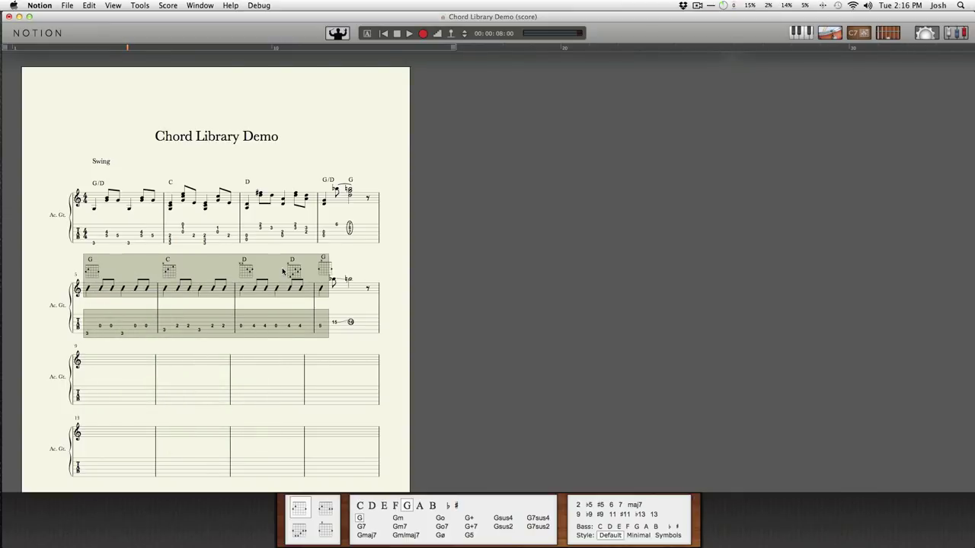
click(244, 272)
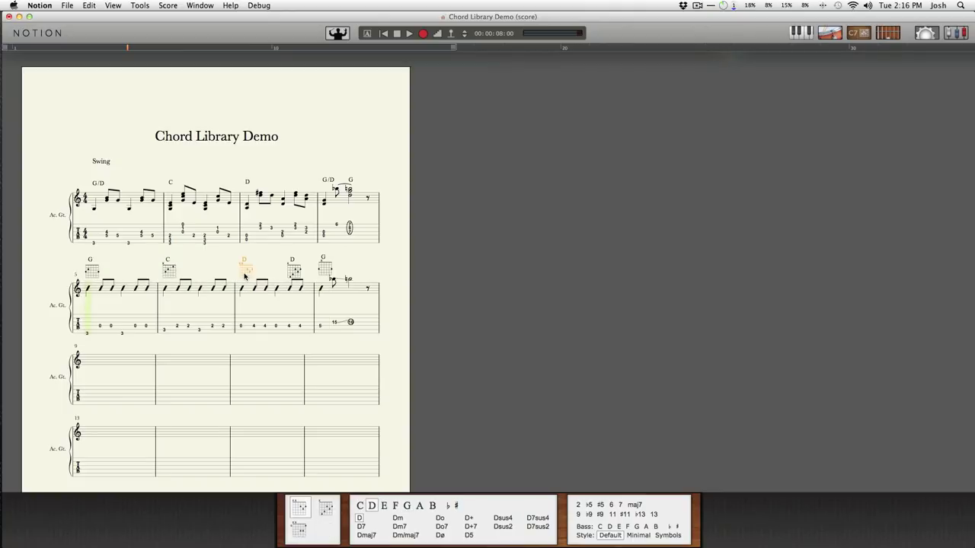
click(296, 272)
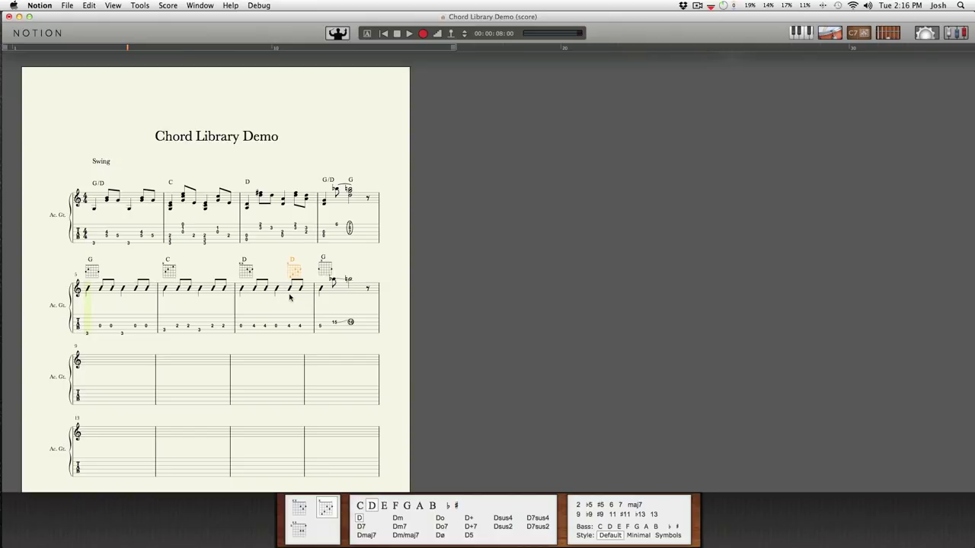
click(92, 304)
key(space)
click(89, 272)
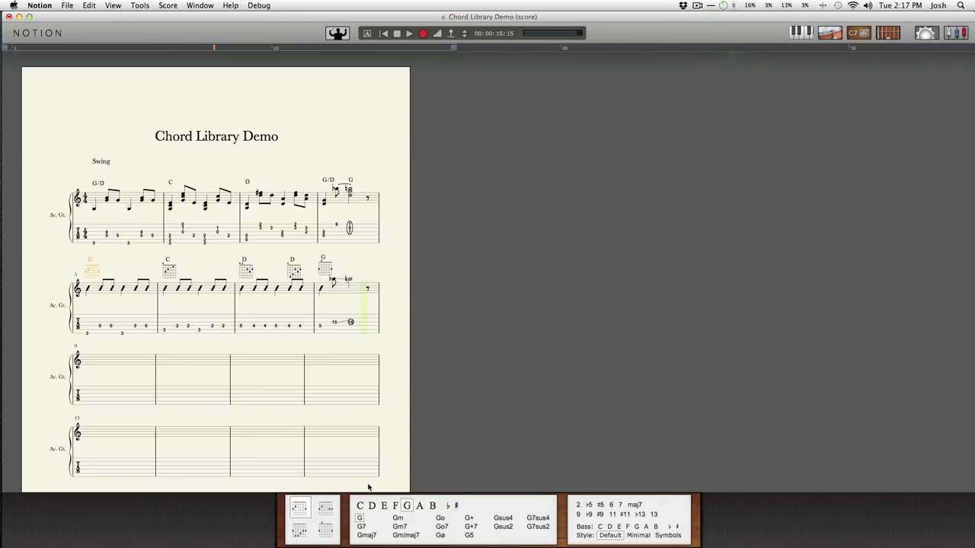
Reharmonize measures 5, 6 and 8 to Gm, Cm and Gm.
click(401, 520)
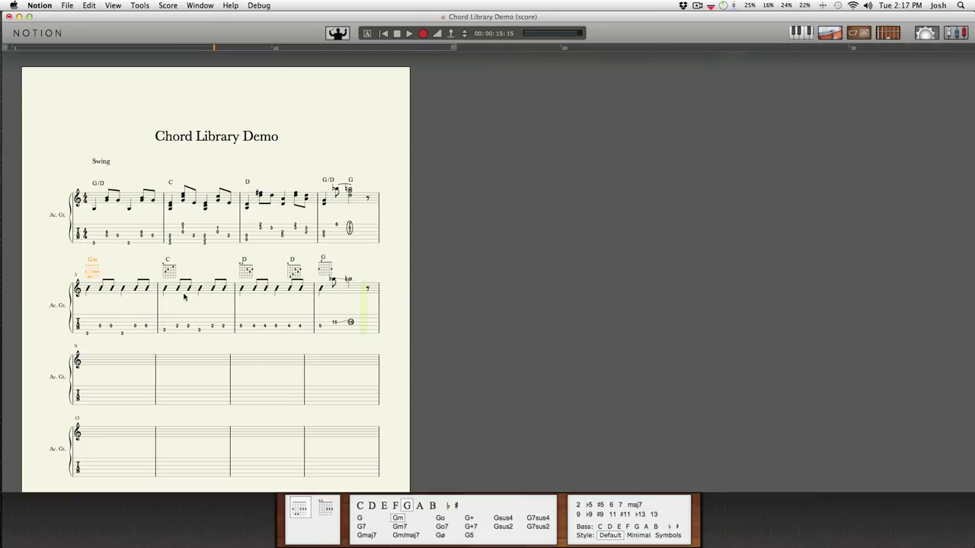
click(170, 275)
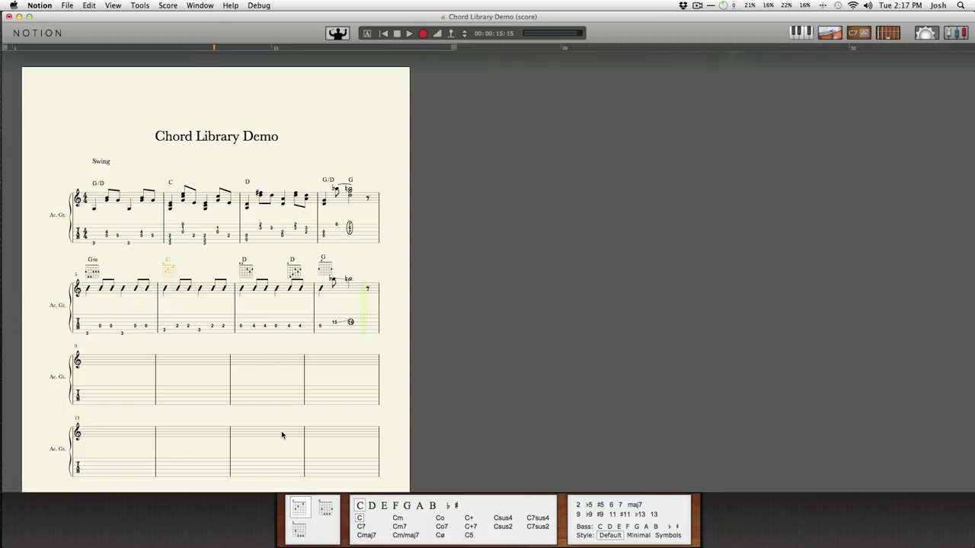
click(397, 519)
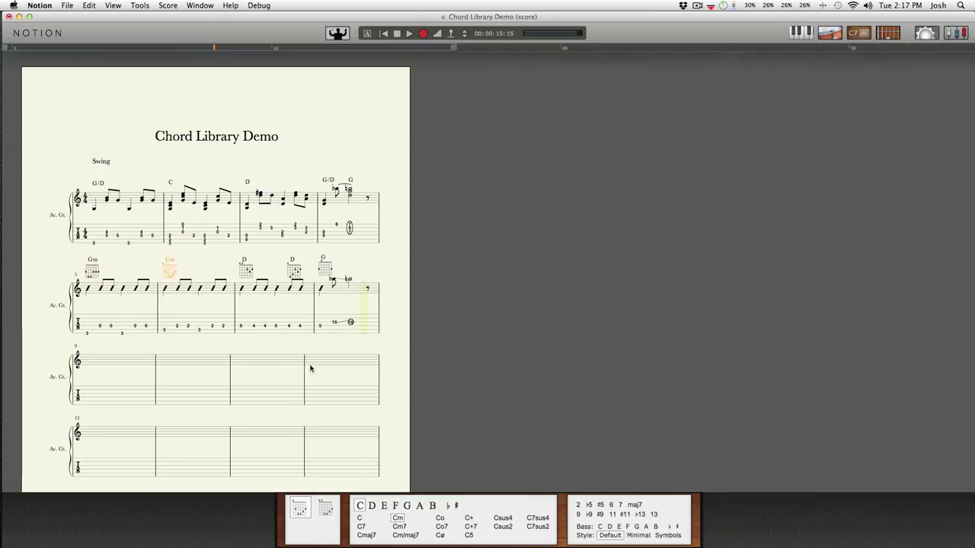
click(322, 269)
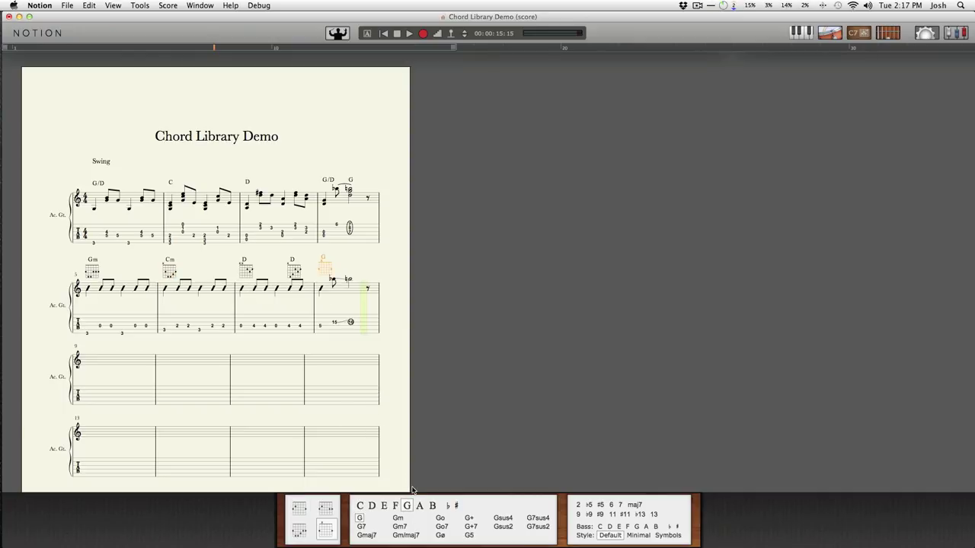
click(396, 518)
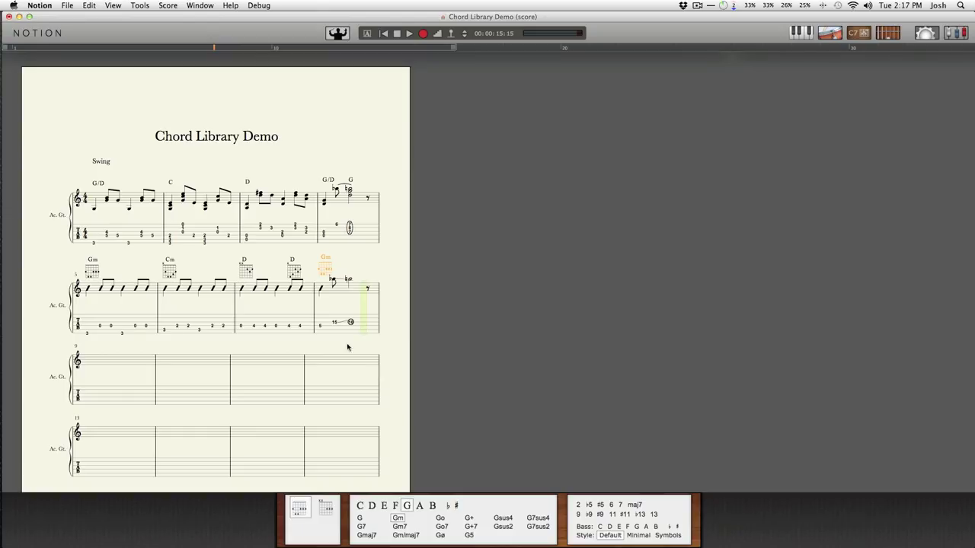
Lower measure 8's held tablature note one step and play back from measure 5.
click(333, 281)
key(Down)
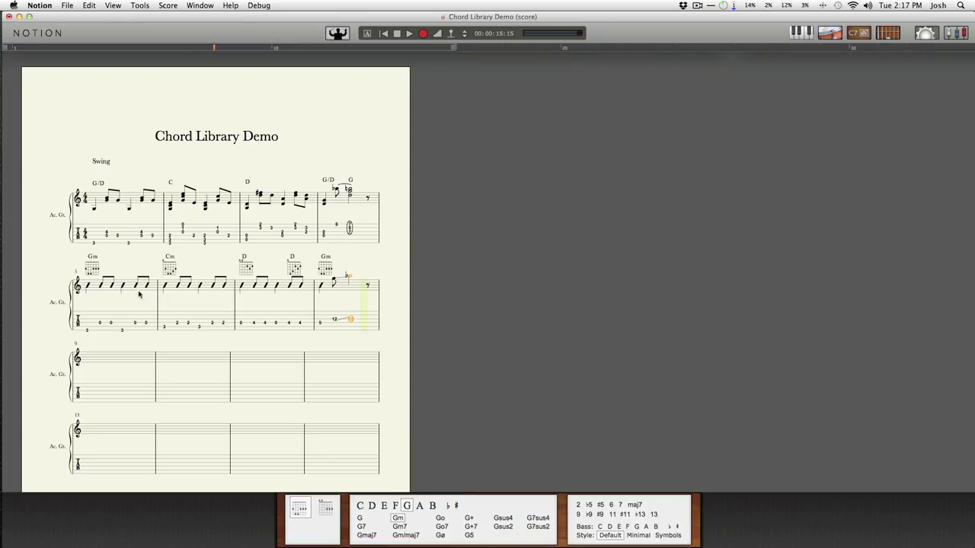
click(87, 297)
key(space)
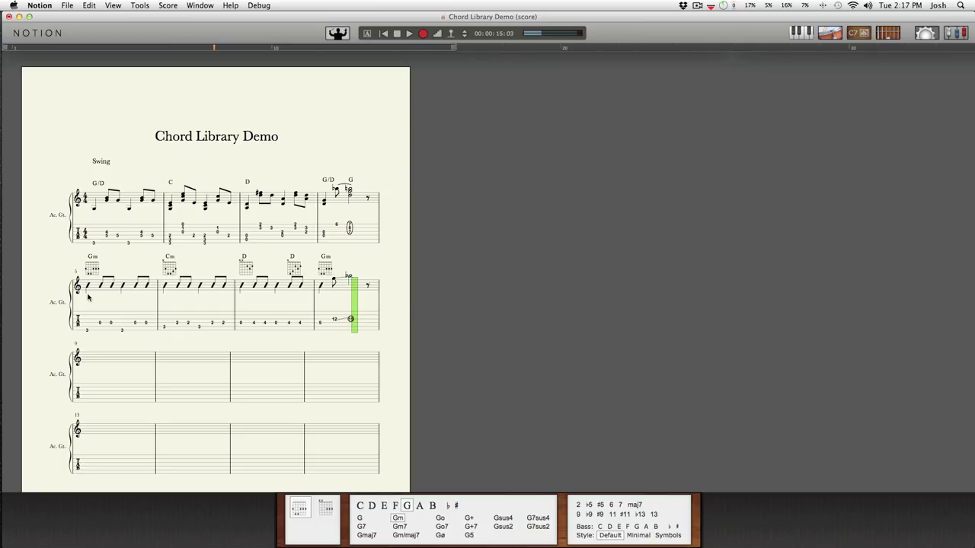
Raise measure 8's held tablature note to fret 14 and replay from measure 5.
click(340, 280)
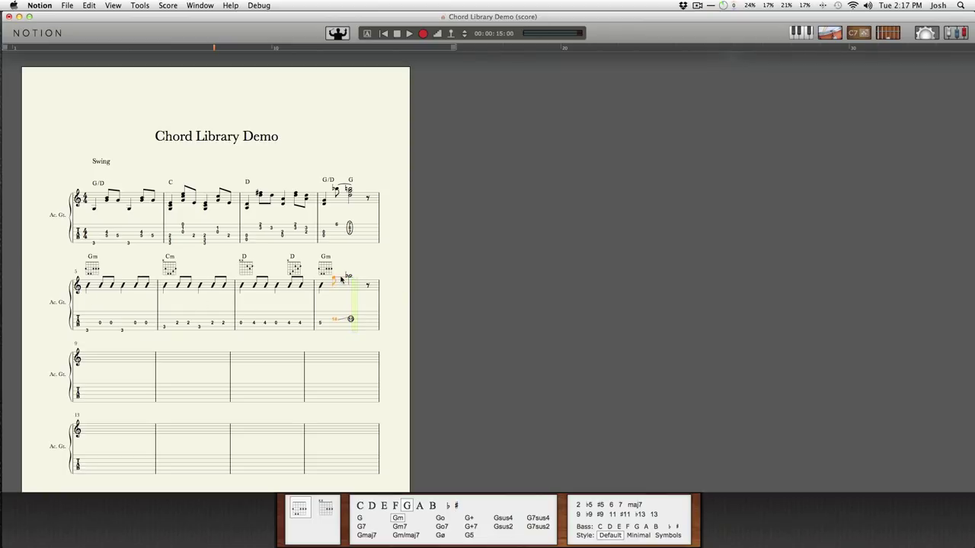
key(Up)
key(Up)
key(space)
click(90, 305)
key(space)
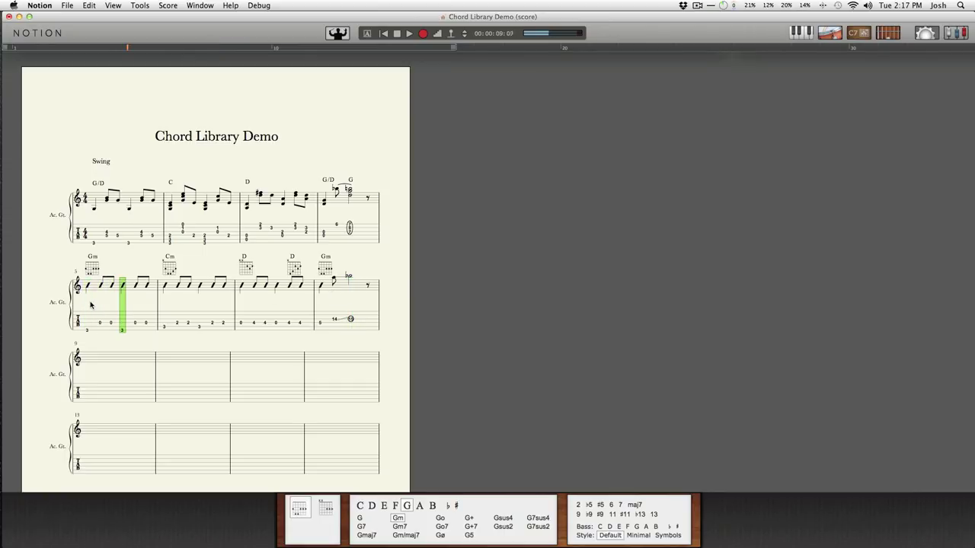